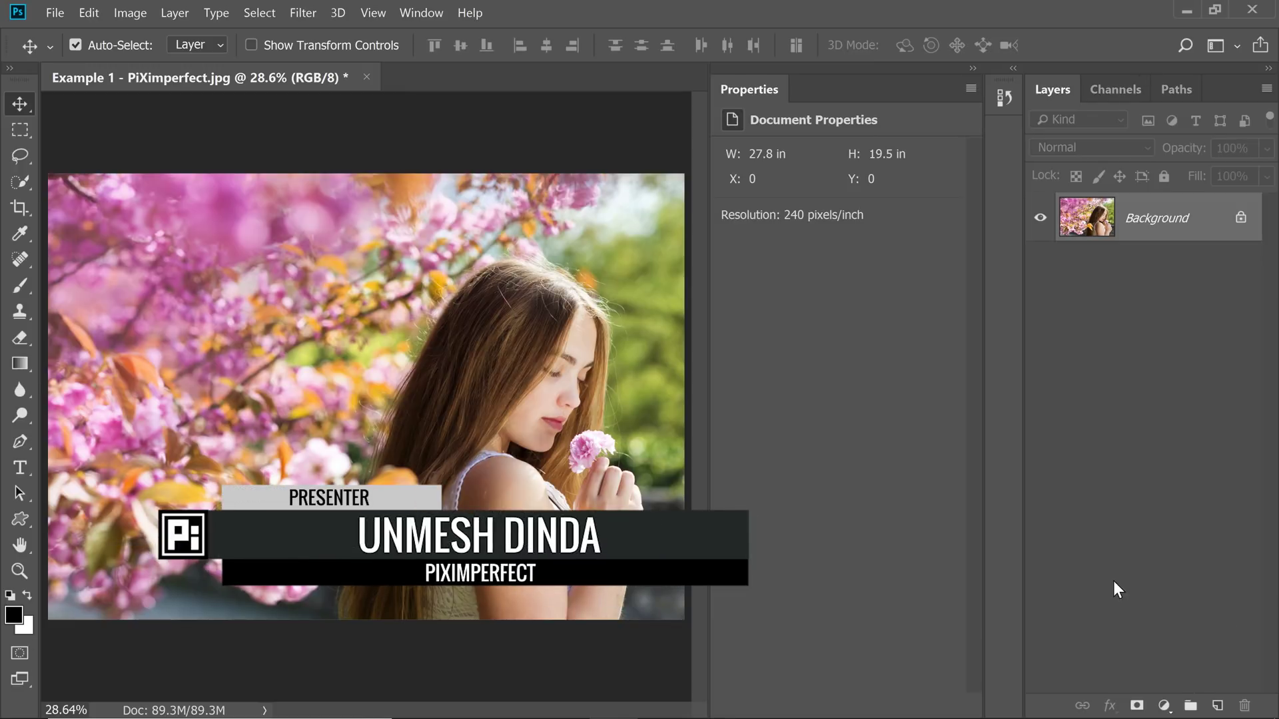
Add a Curves adjustment layer, Curves 1, from the adjustment layer menu.
left_click(1164, 706)
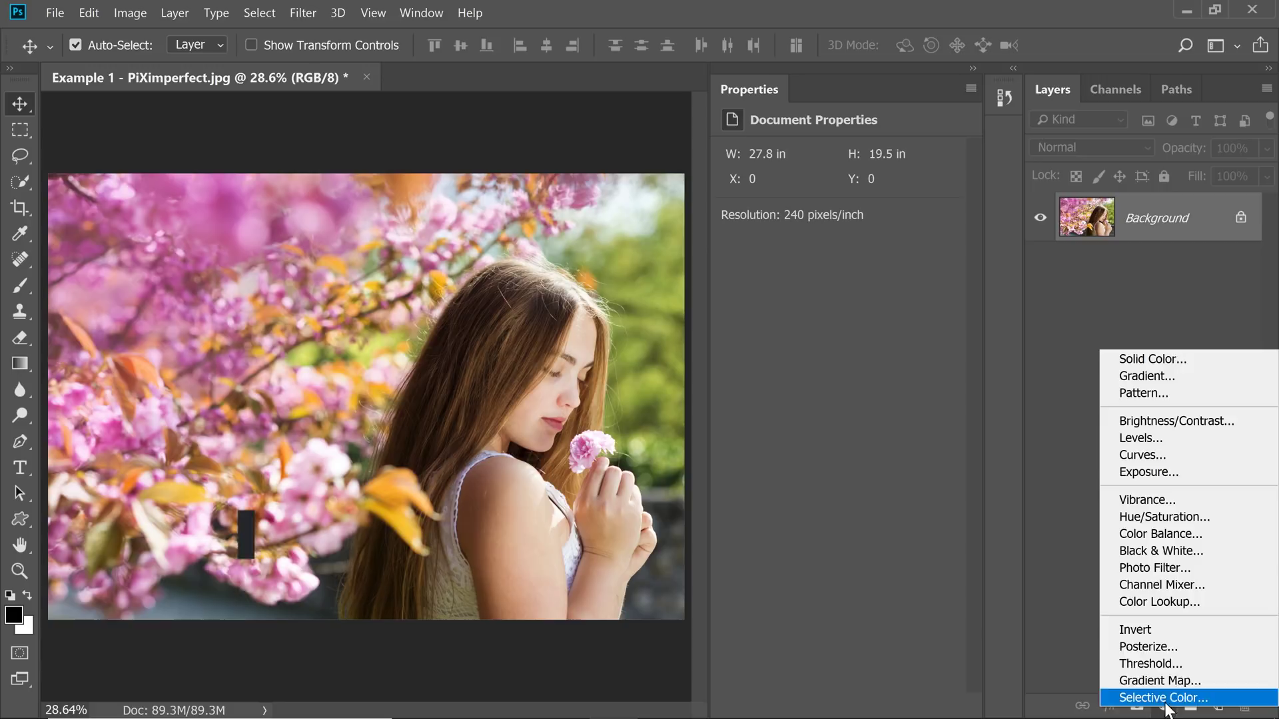
left_click(1147, 455)
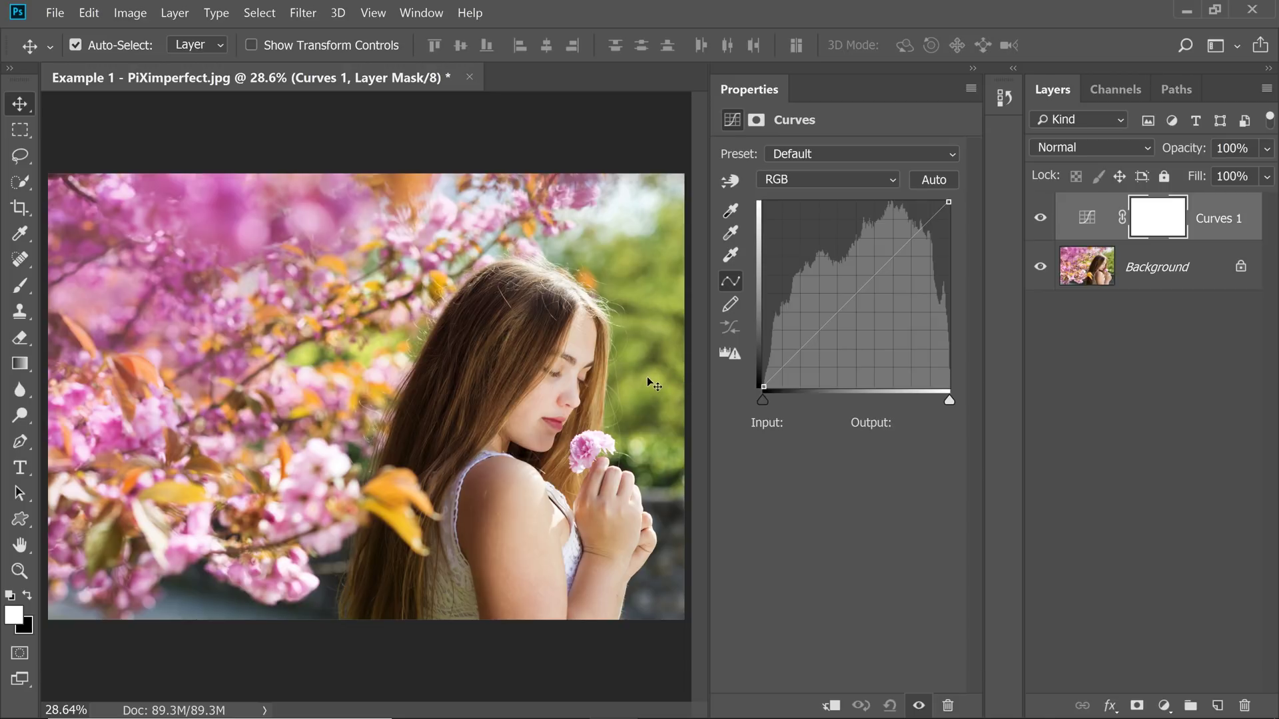
Make the shadow target dark navy 212338 (H 234, S 42, B 22) and save as default.
double_click(731, 211)
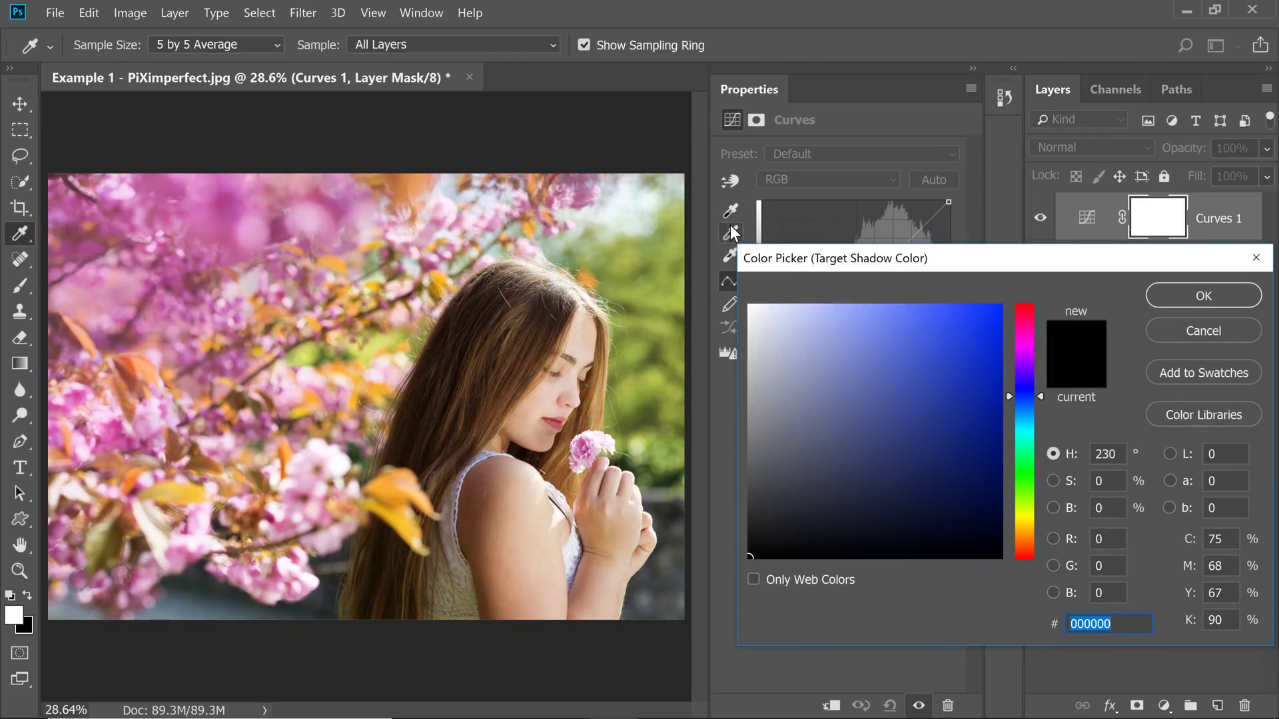
left_click_drag(837, 262, 836, 266)
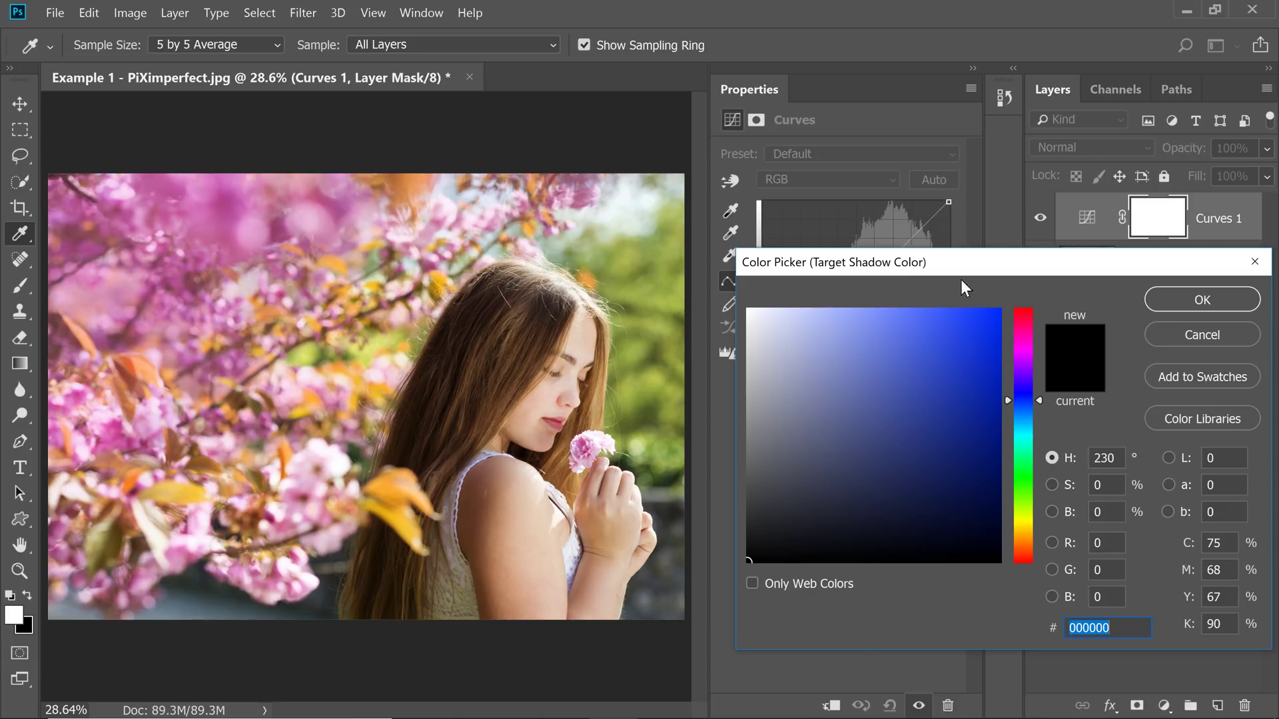
left_click_drag(1032, 395, 1032, 397)
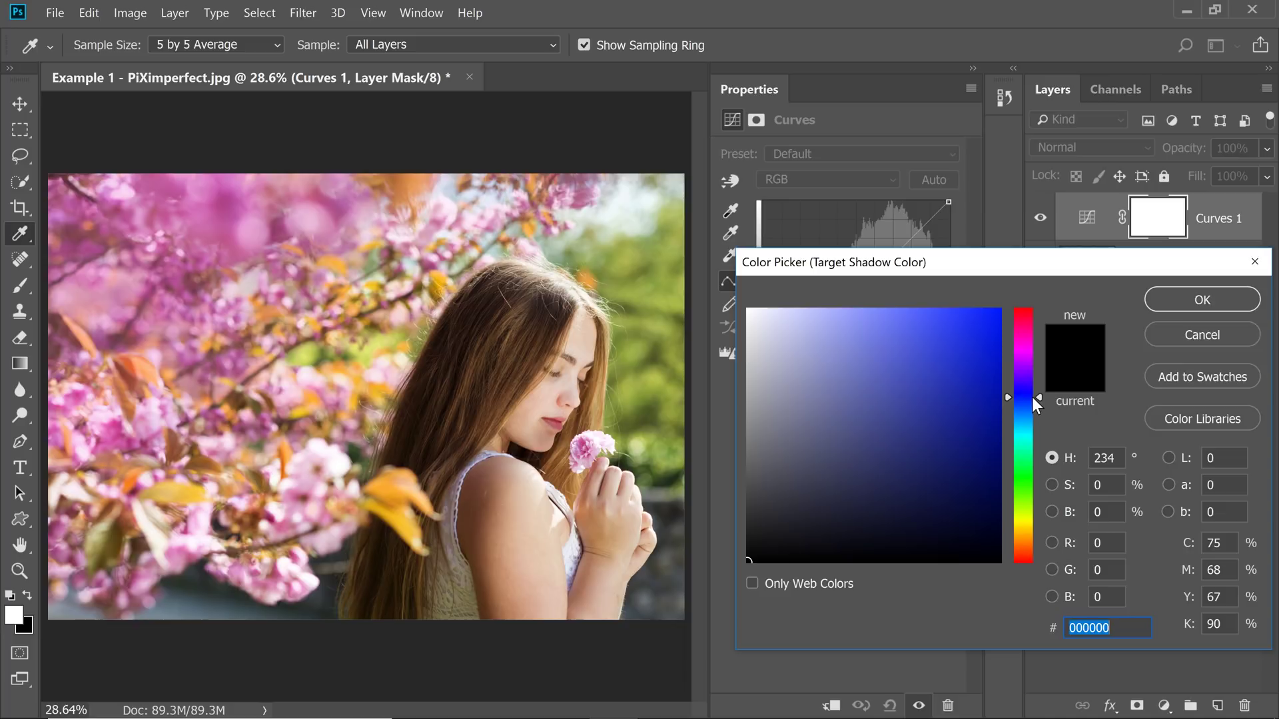
left_click(1056, 486)
left_click_drag(1022, 494, 1012, 436)
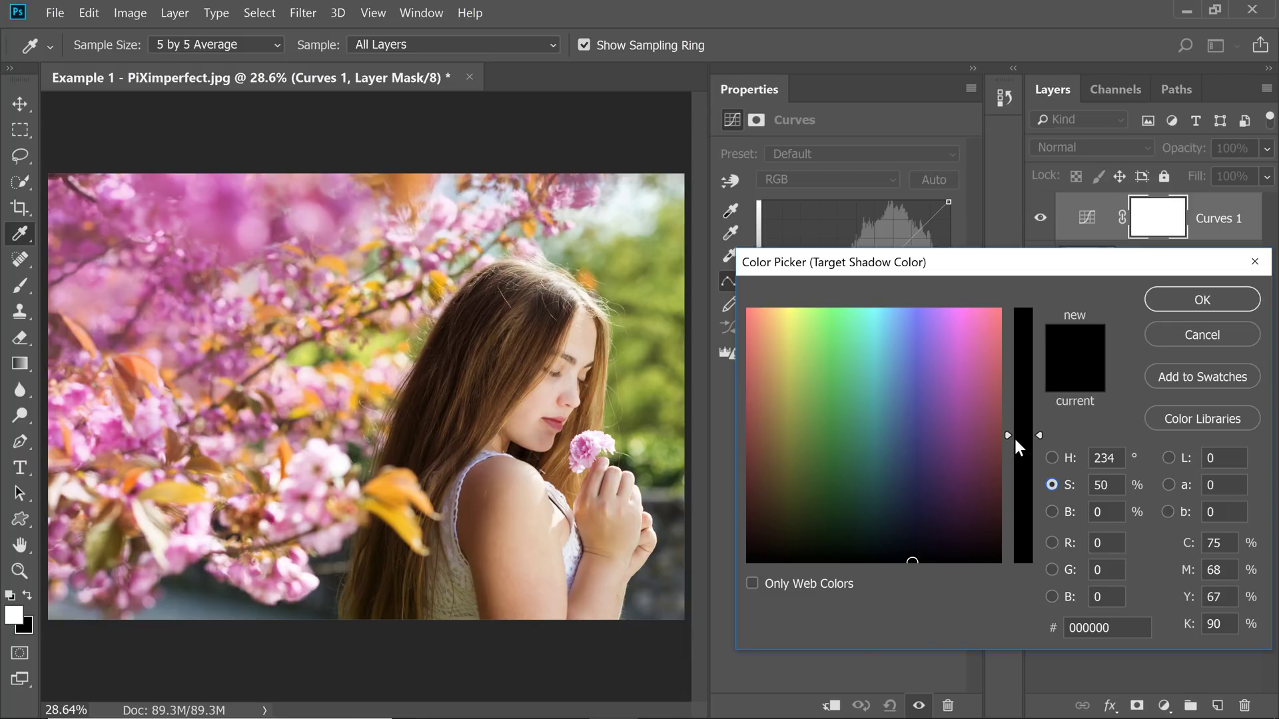
left_click(1050, 511)
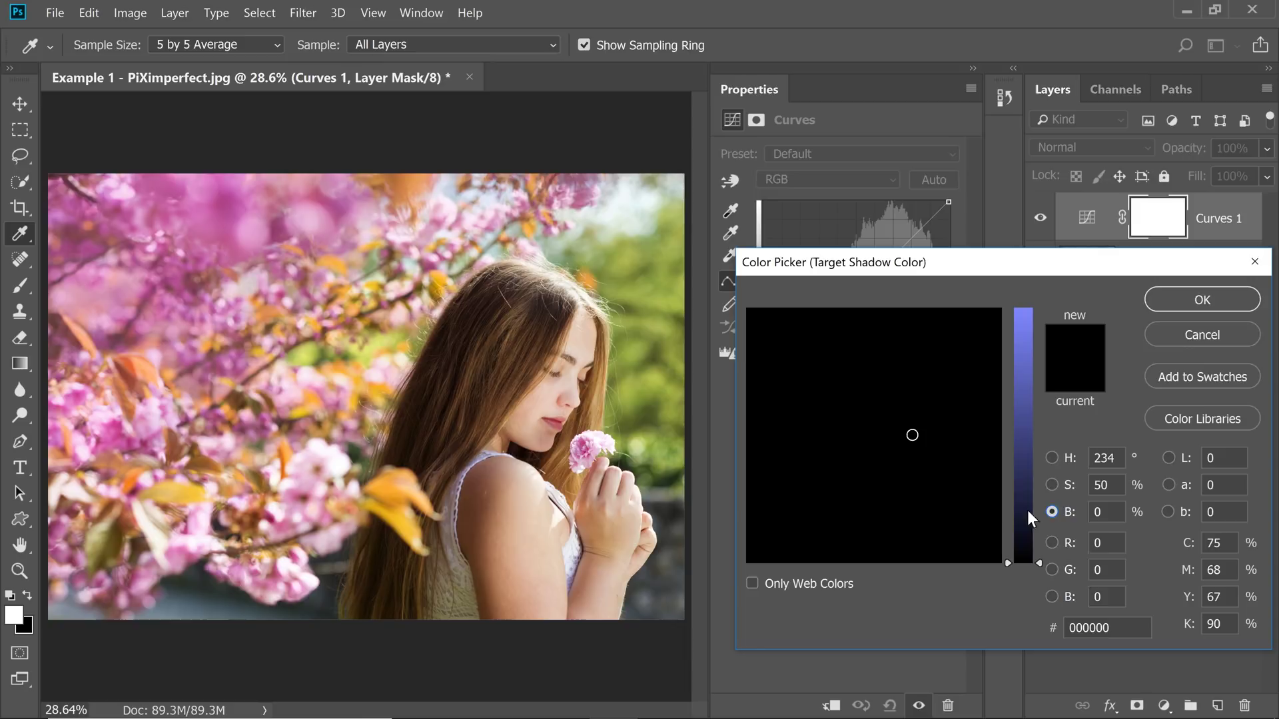
mouse_move(1027, 510)
left_mouse_down()
mouse_move(1016, 522)
mouse_move(1013, 506)
left_mouse_up()
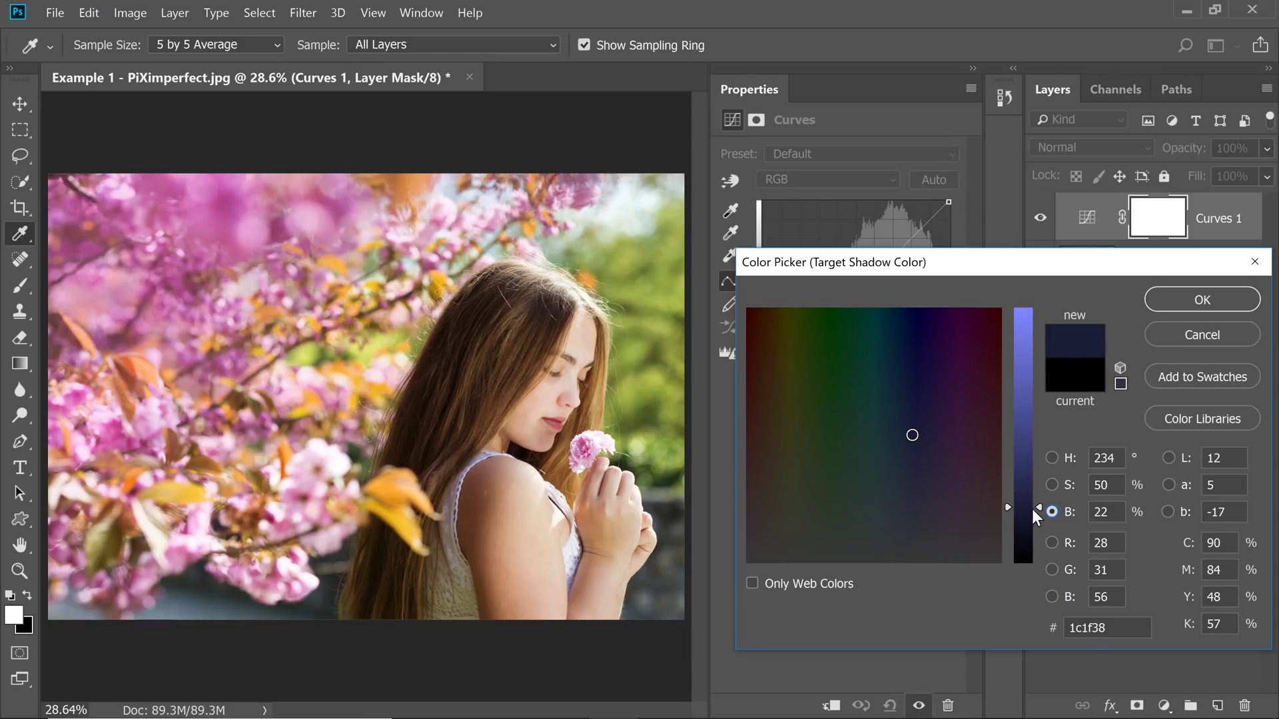
left_click(1051, 485)
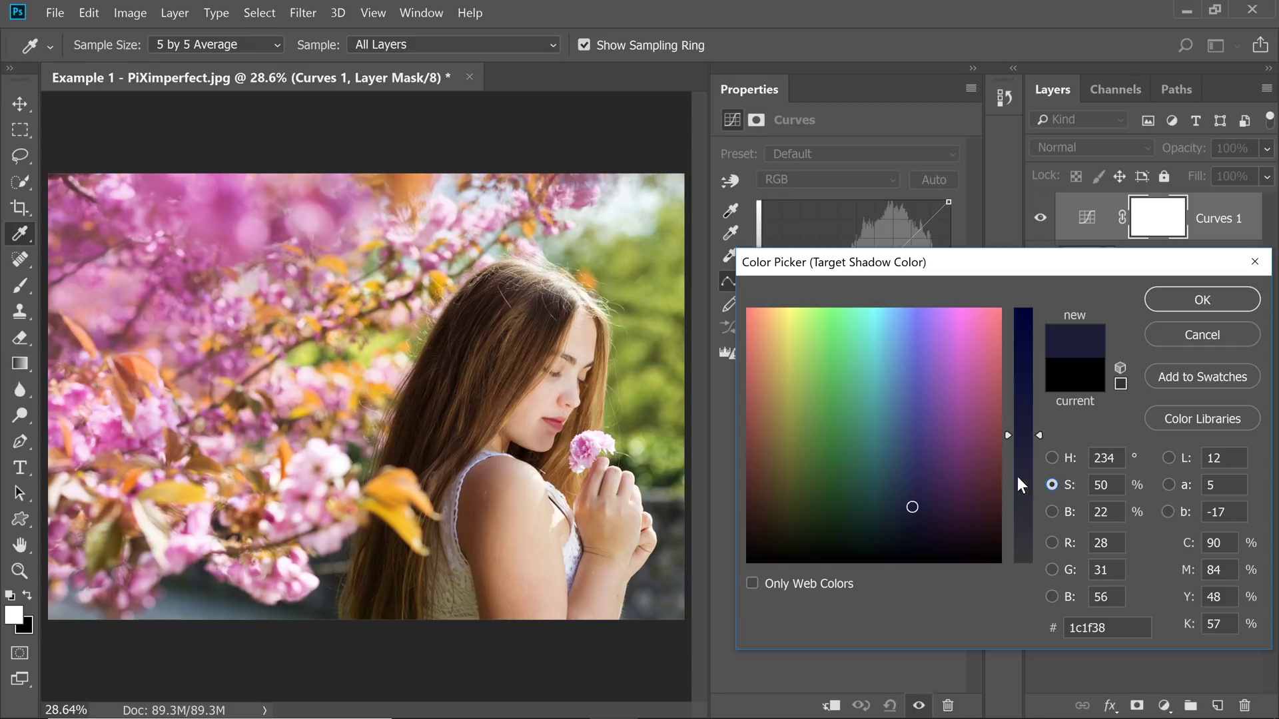
left_click_drag(1034, 438, 1034, 454)
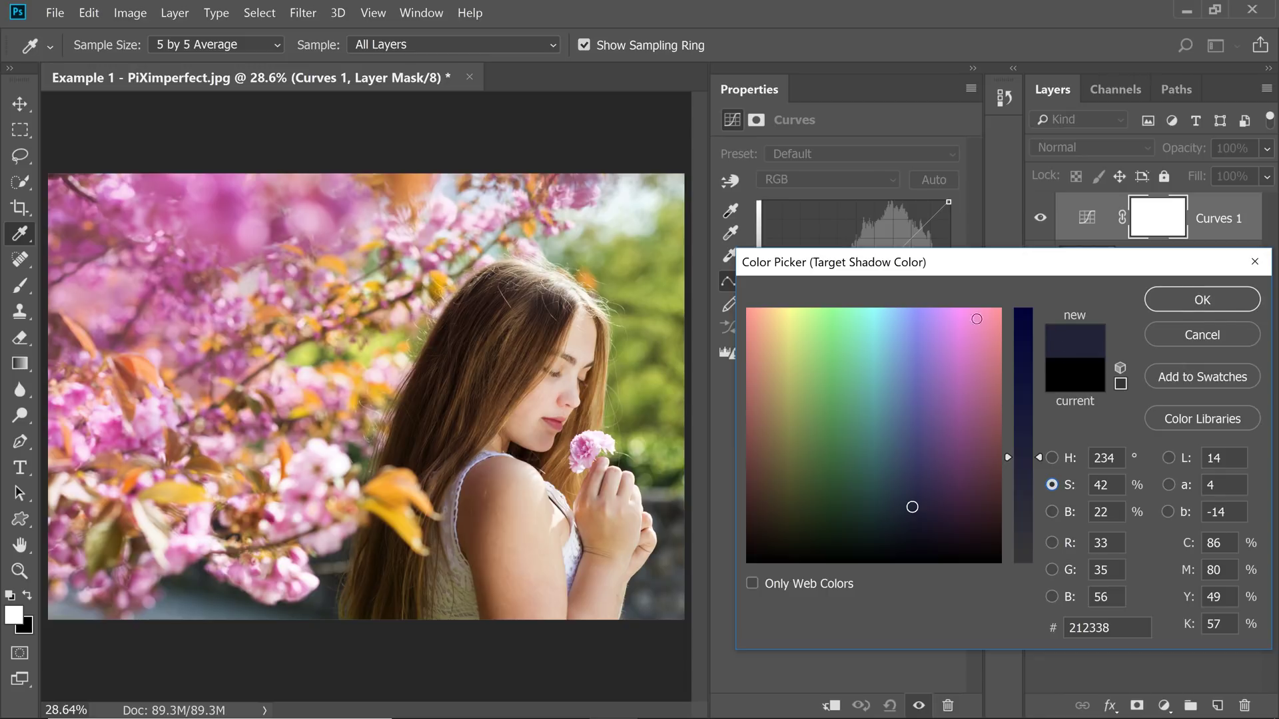
left_click(1201, 301)
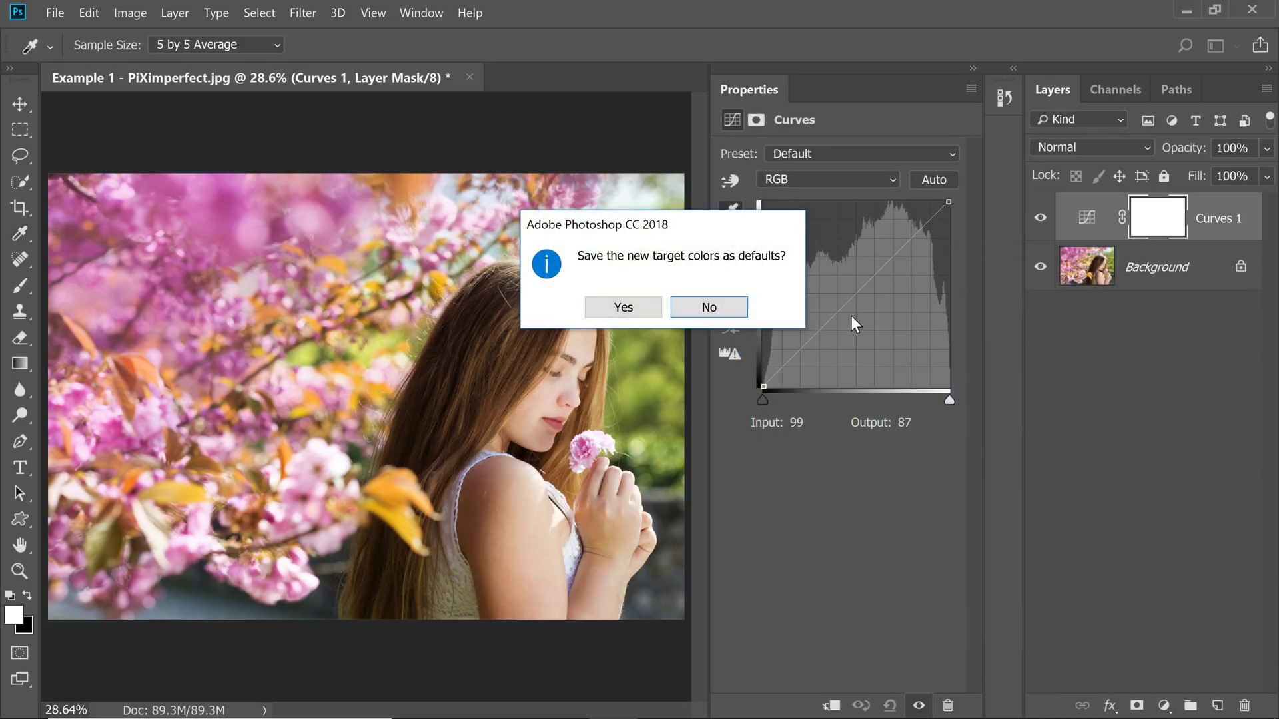
left_click(633, 307)
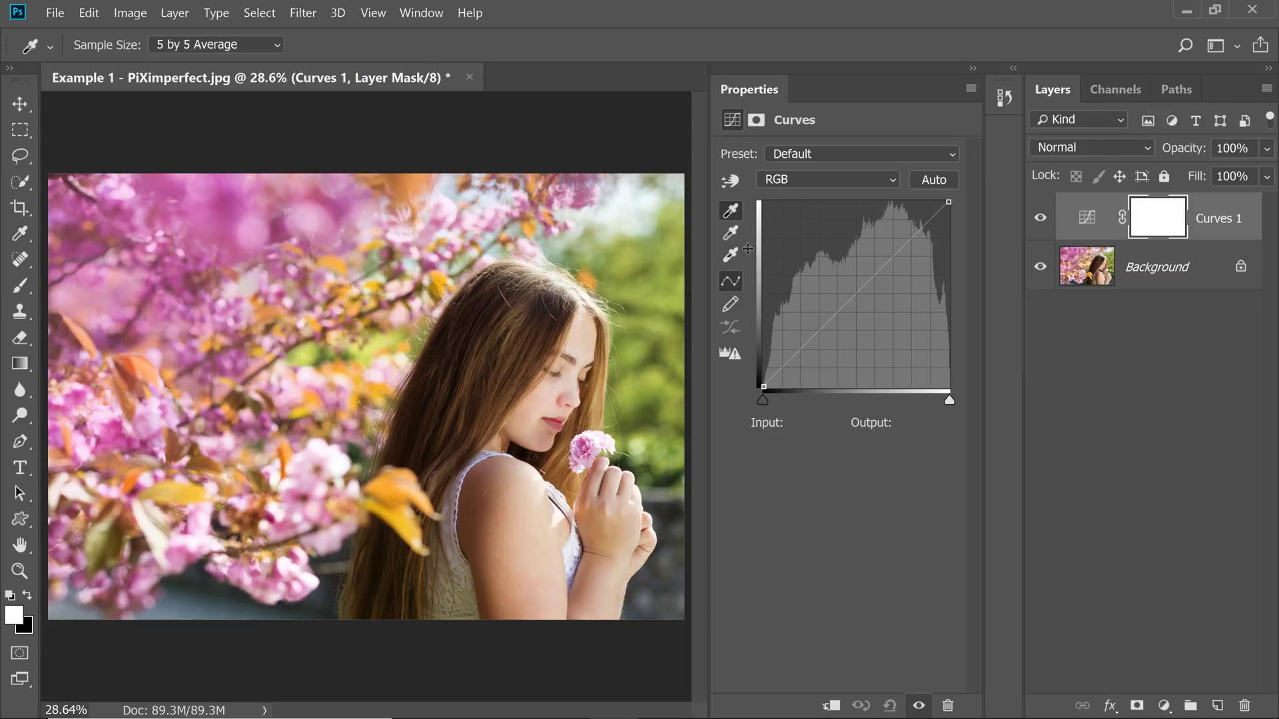
Make the highlight target light orange ffca7f (H 35, S 50, B 100) and save as default.
double_click(731, 254)
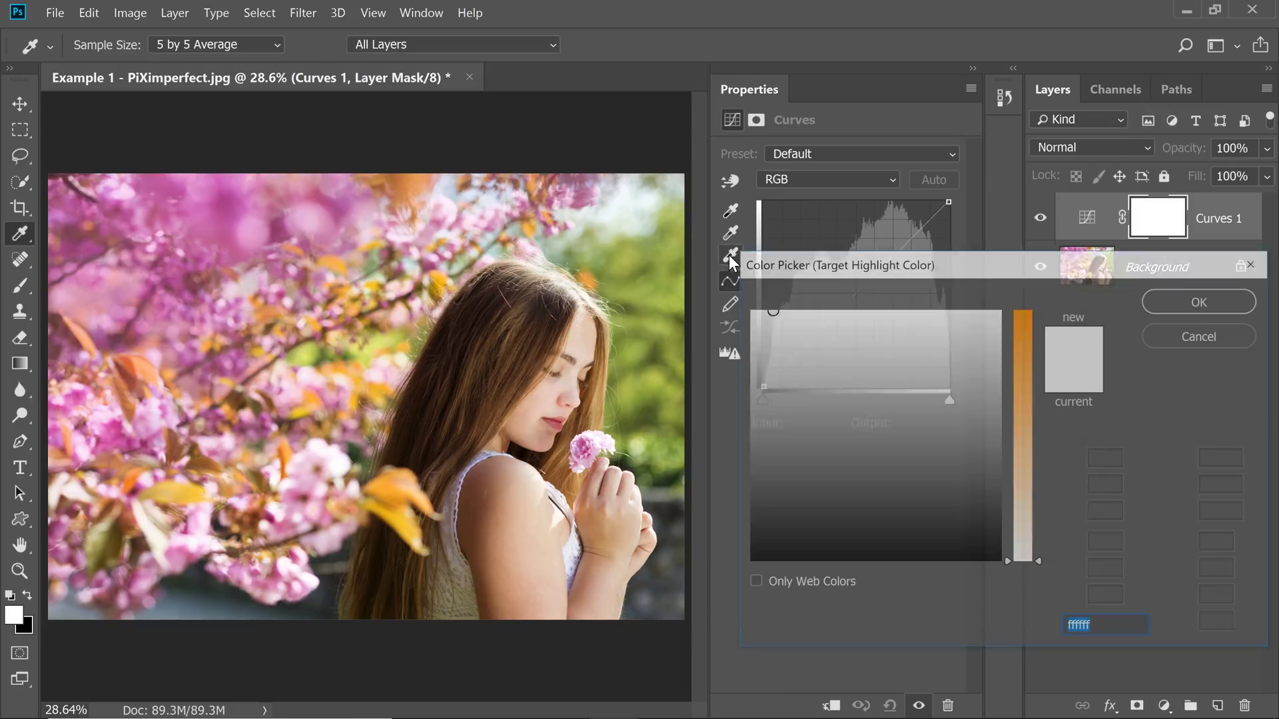
type("ffeed9")
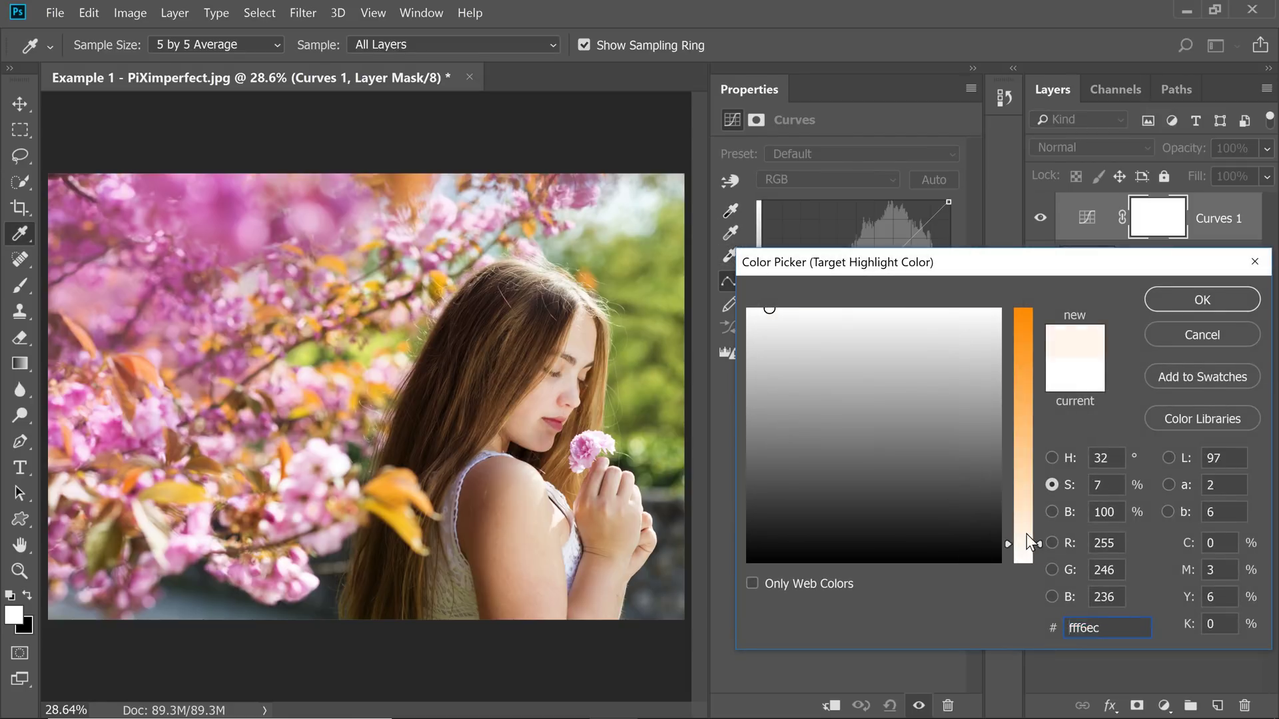
left_click(1052, 459)
left_click_drag(1037, 532, 1036, 538)
left_click_drag(857, 308, 874, 304)
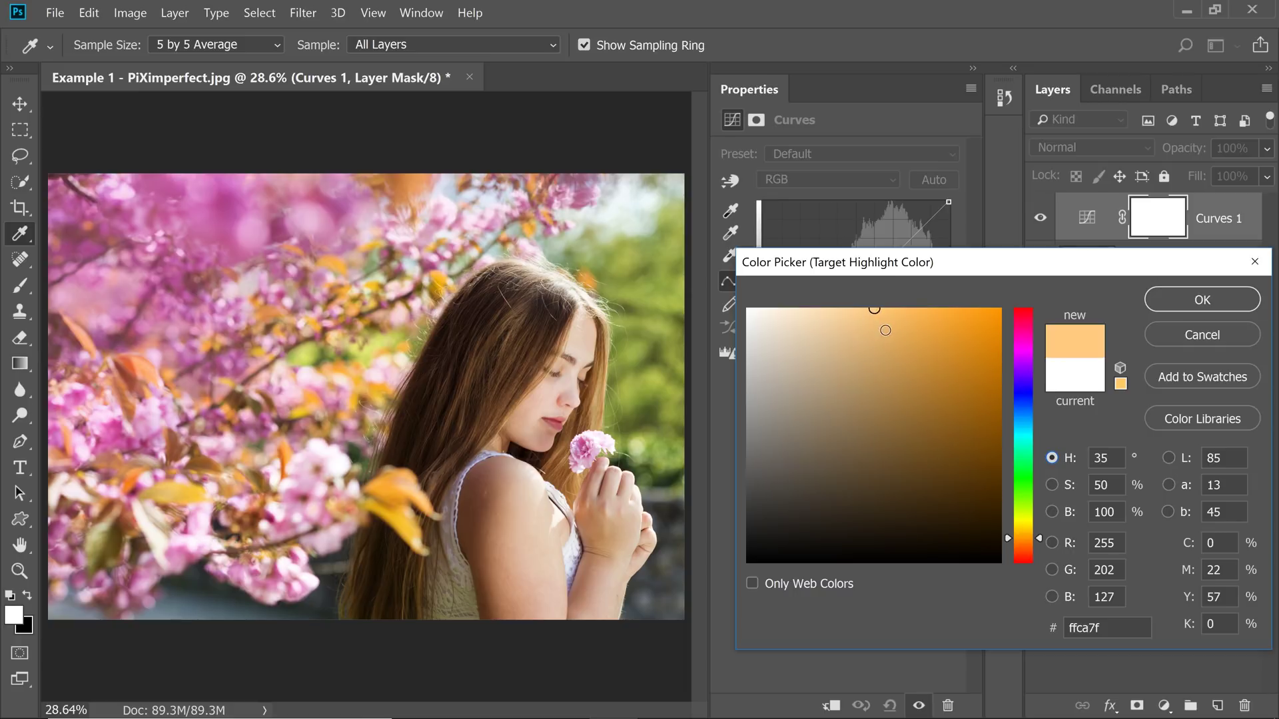
left_click(1202, 300)
left_click(634, 307)
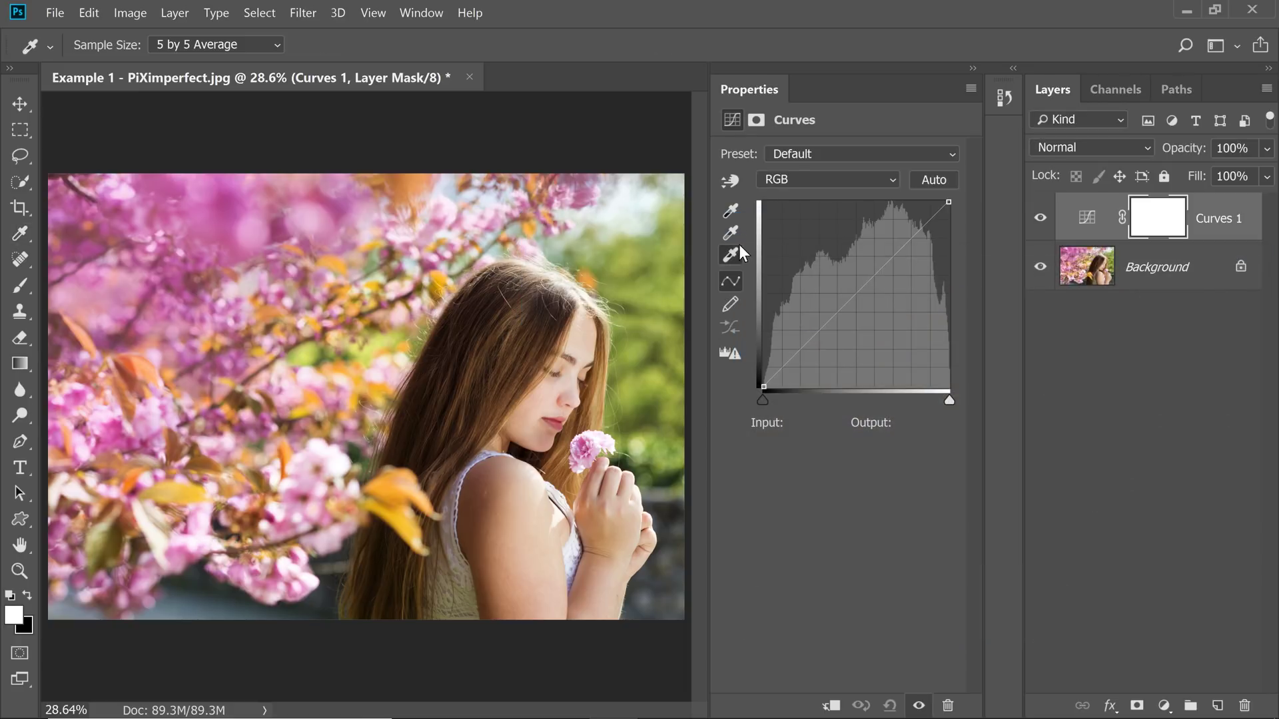
Change the midtone target from grey 808080 to muted mauve 85526f, with saturation 38 and brightness 52.
double_click(732, 232)
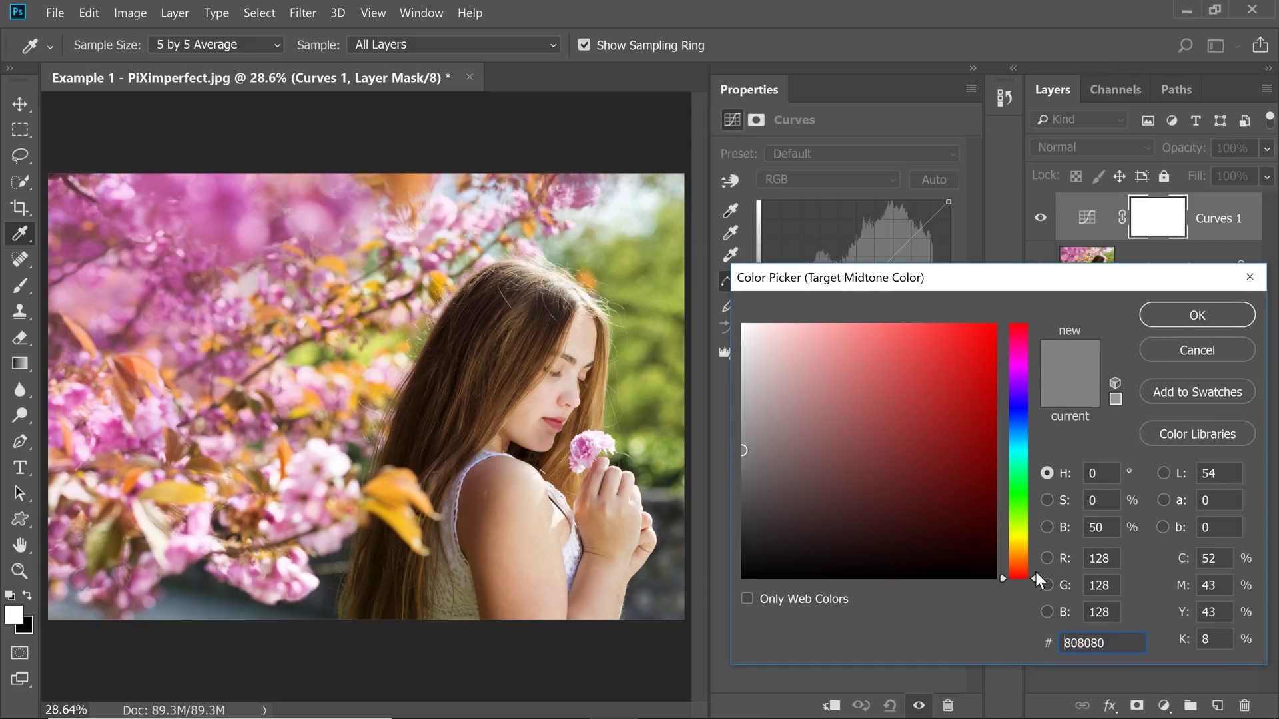
left_click_drag(1035, 571, 1021, 346)
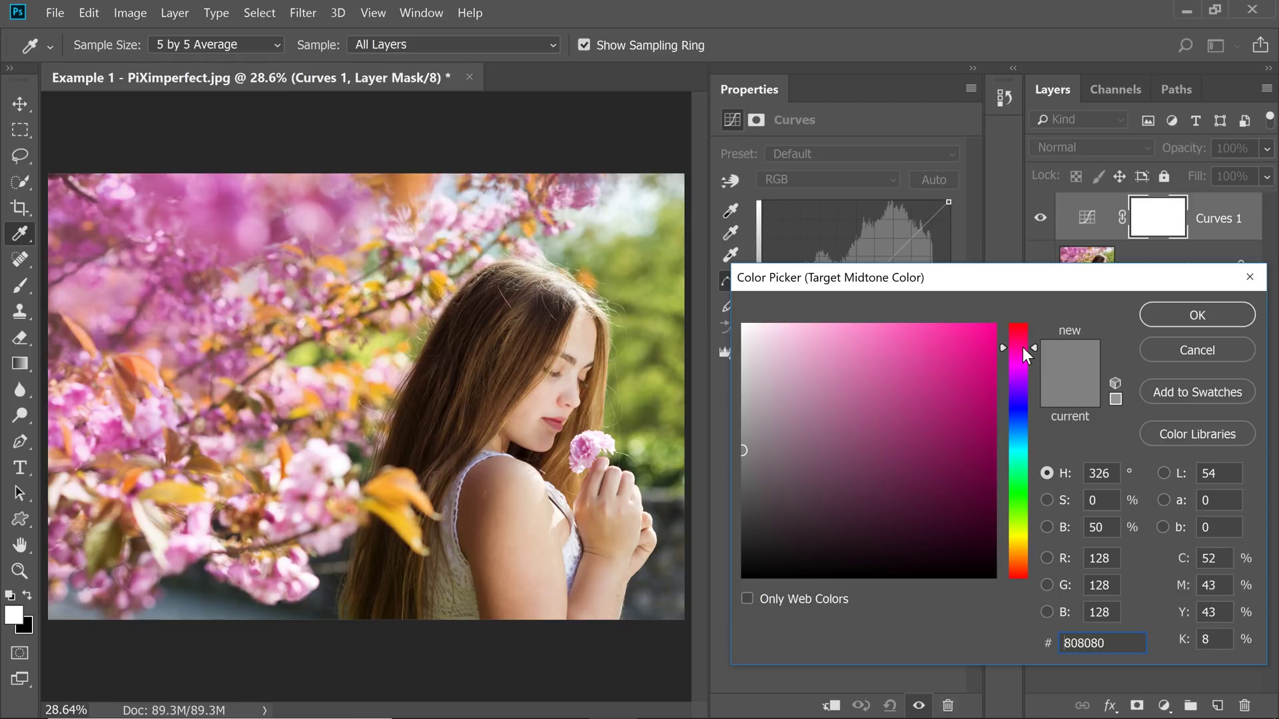
left_click(1047, 501)
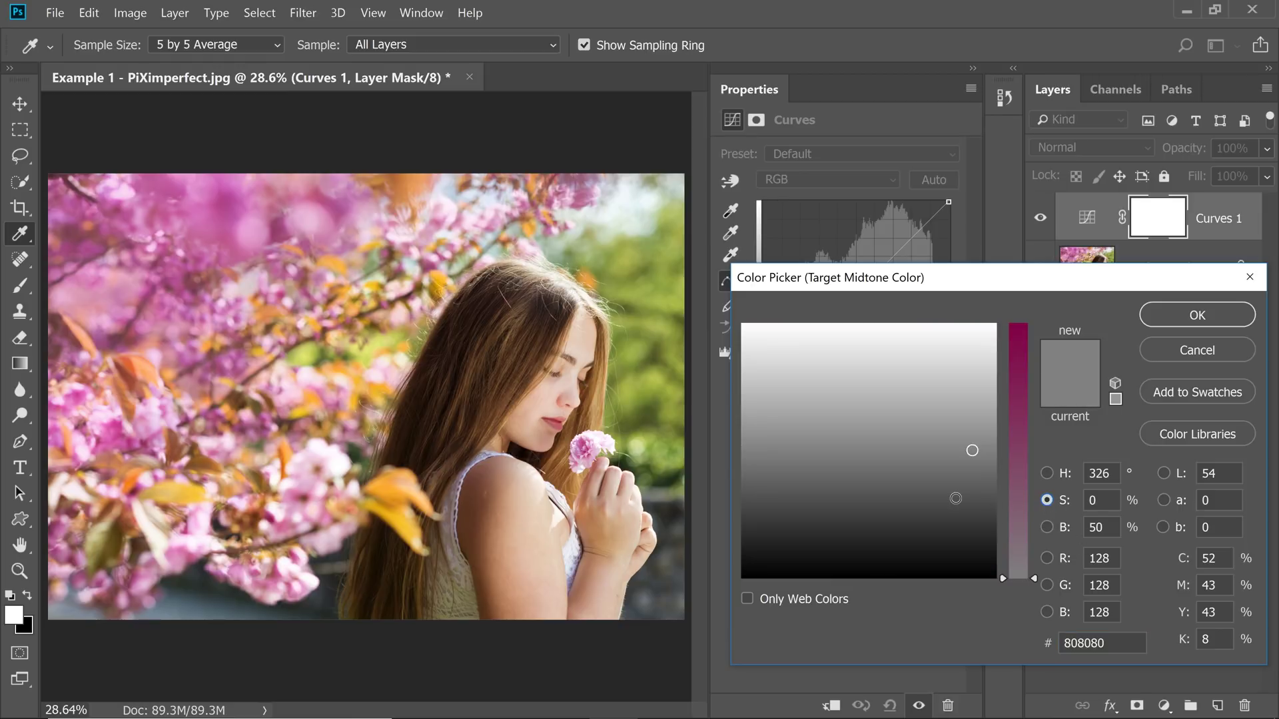
left_click_drag(1022, 562, 1013, 481)
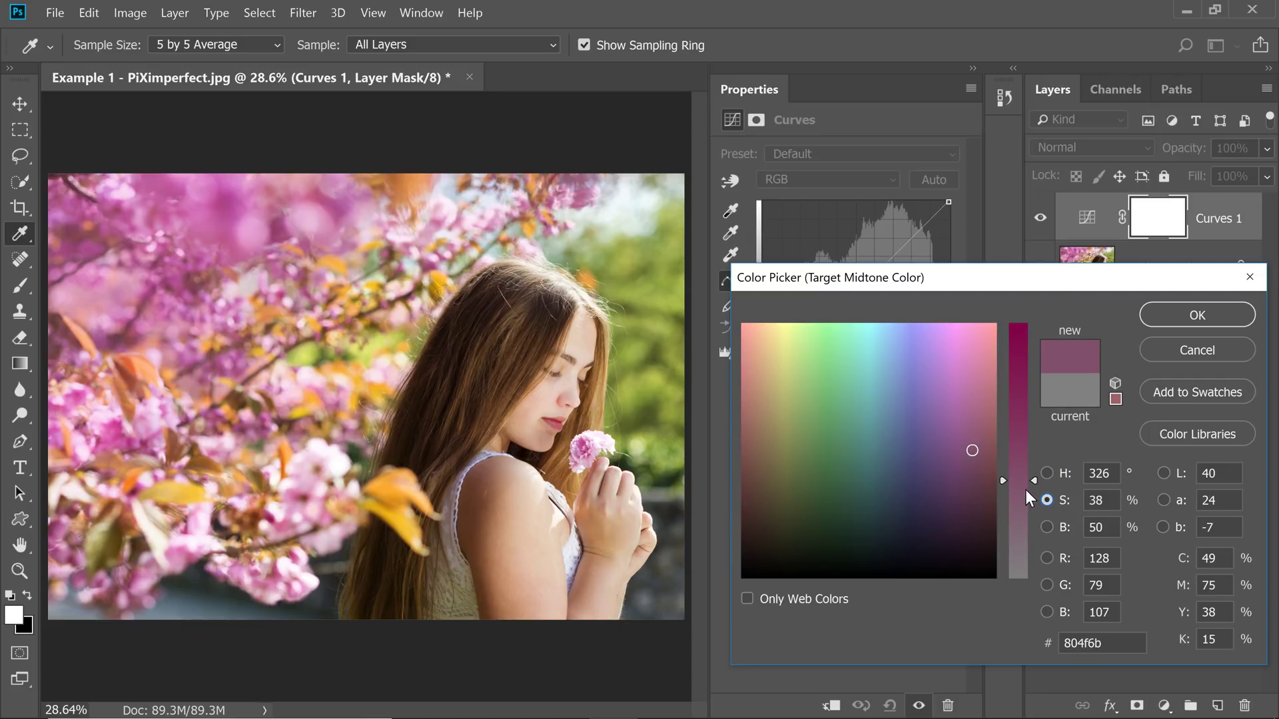
left_click(1045, 526)
left_click_drag(1021, 450, 1020, 445)
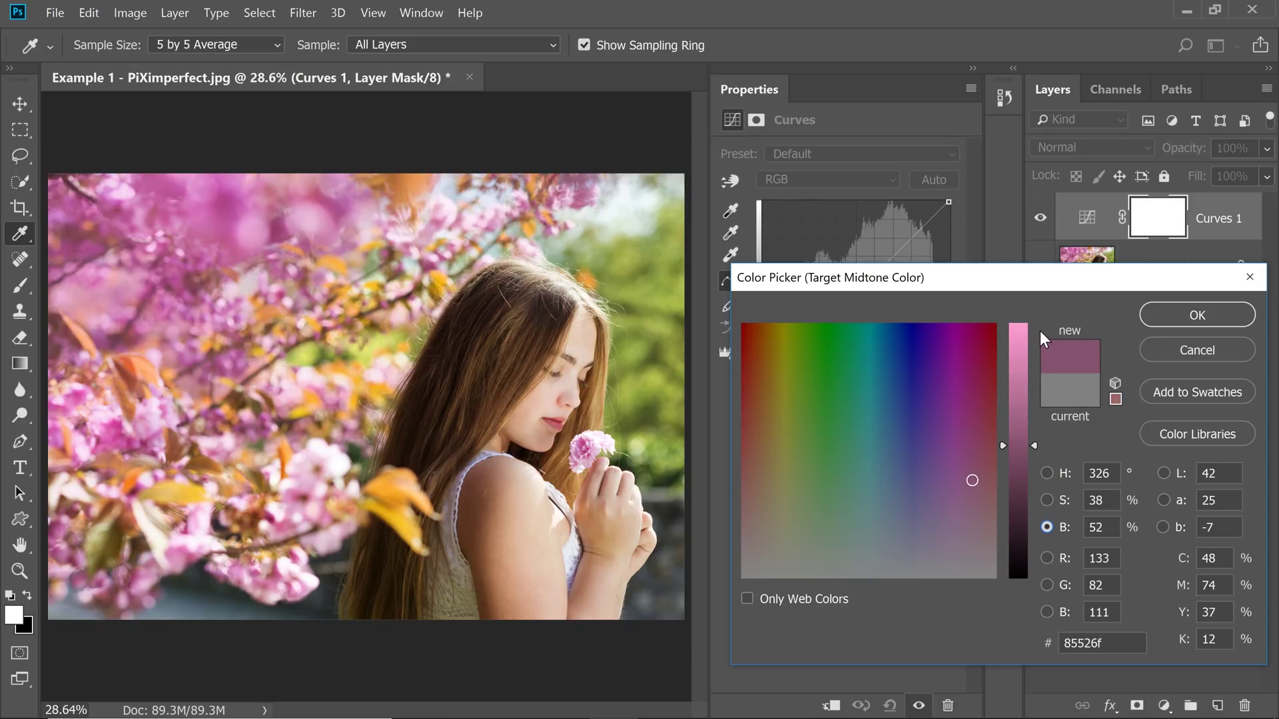
left_click(1180, 313)
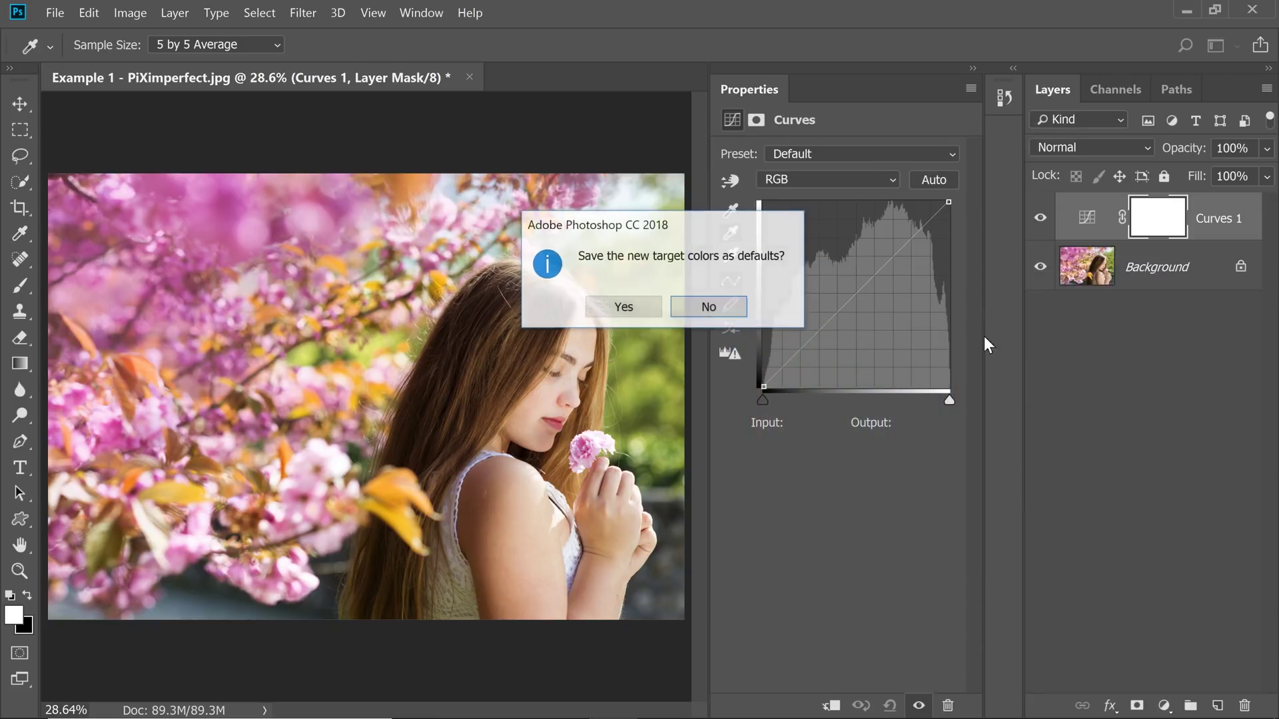
Answer the defaults prompt, then set the white point by sampling the girl's shoulder.
left_click(651, 305)
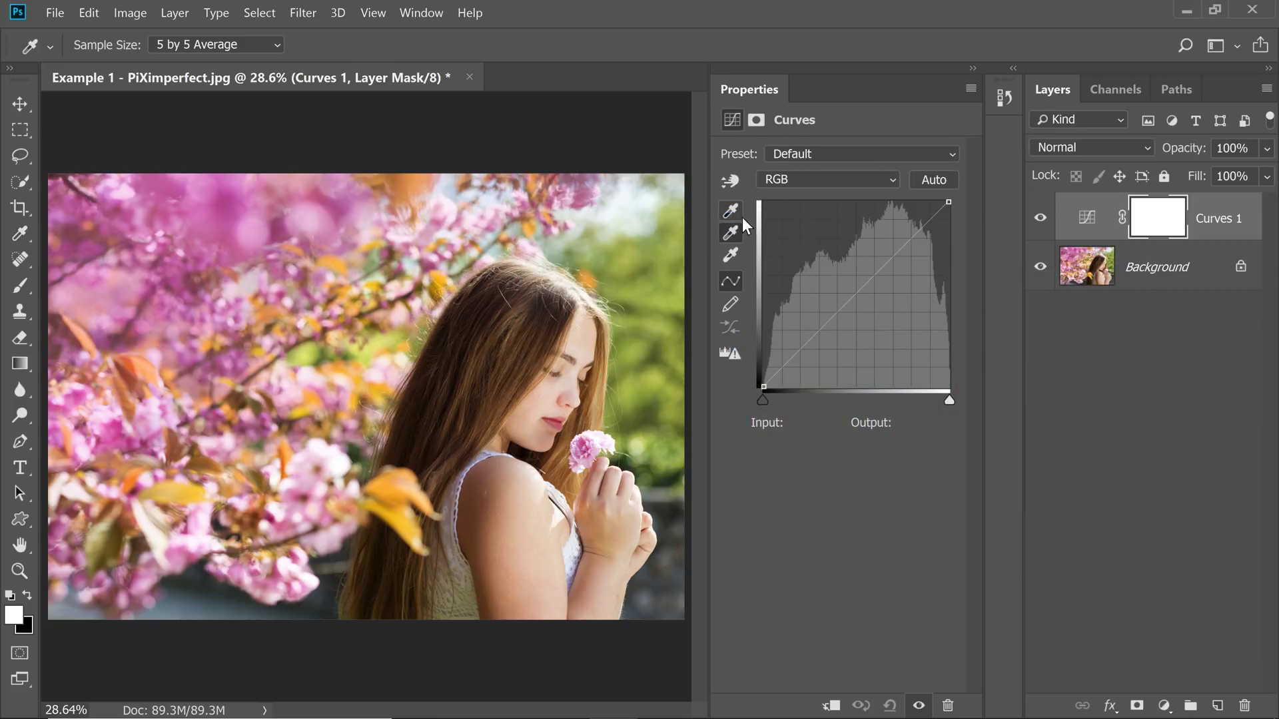
left_click(730, 254)
left_click(534, 492)
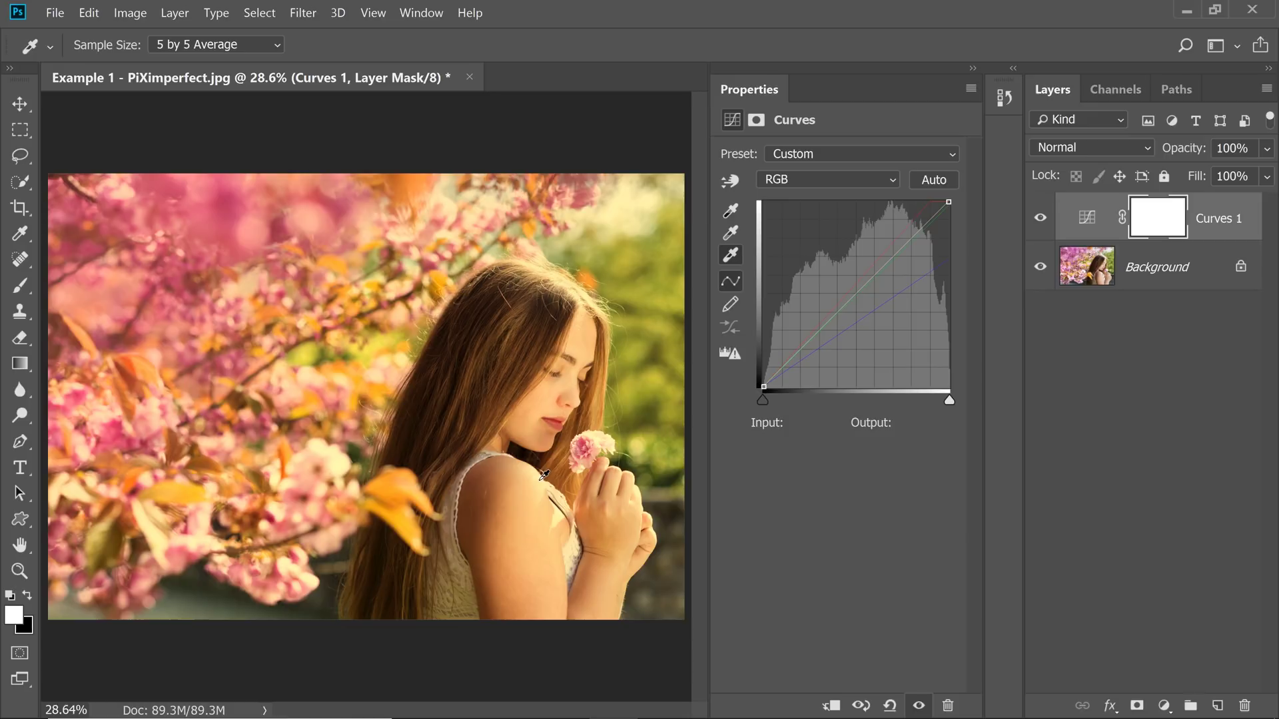
left_click(580, 291)
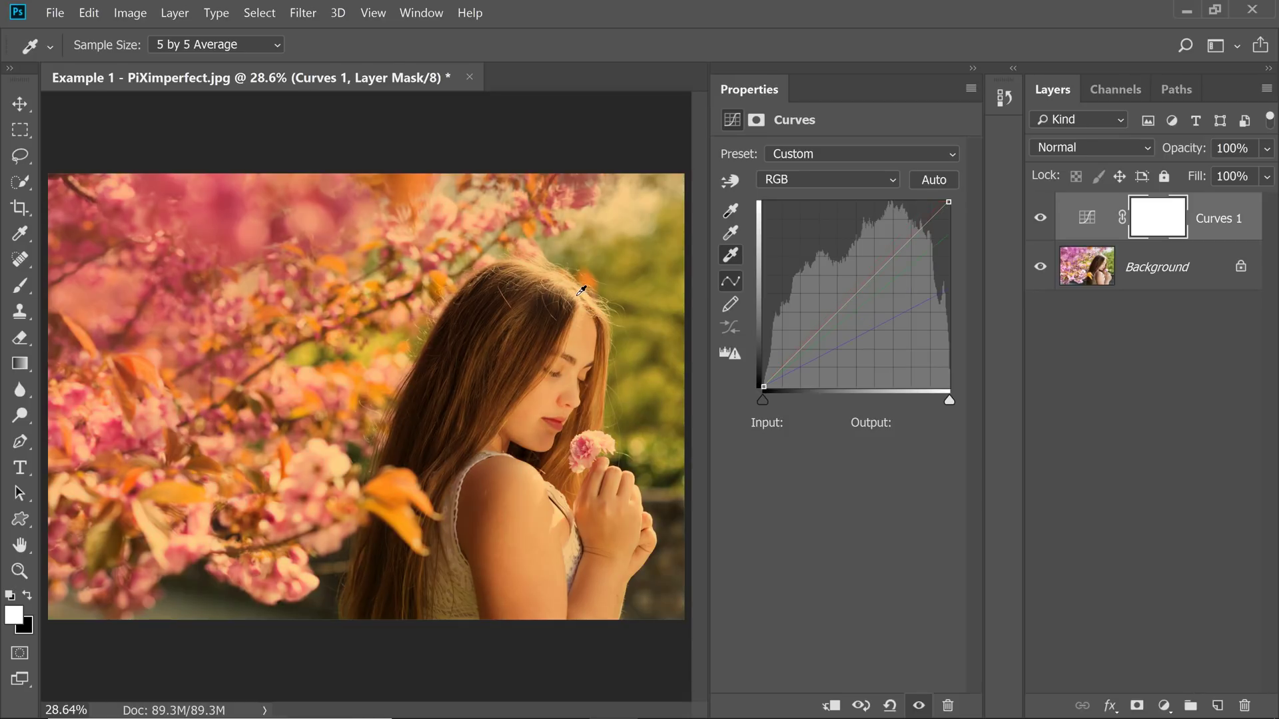
left_click(530, 496)
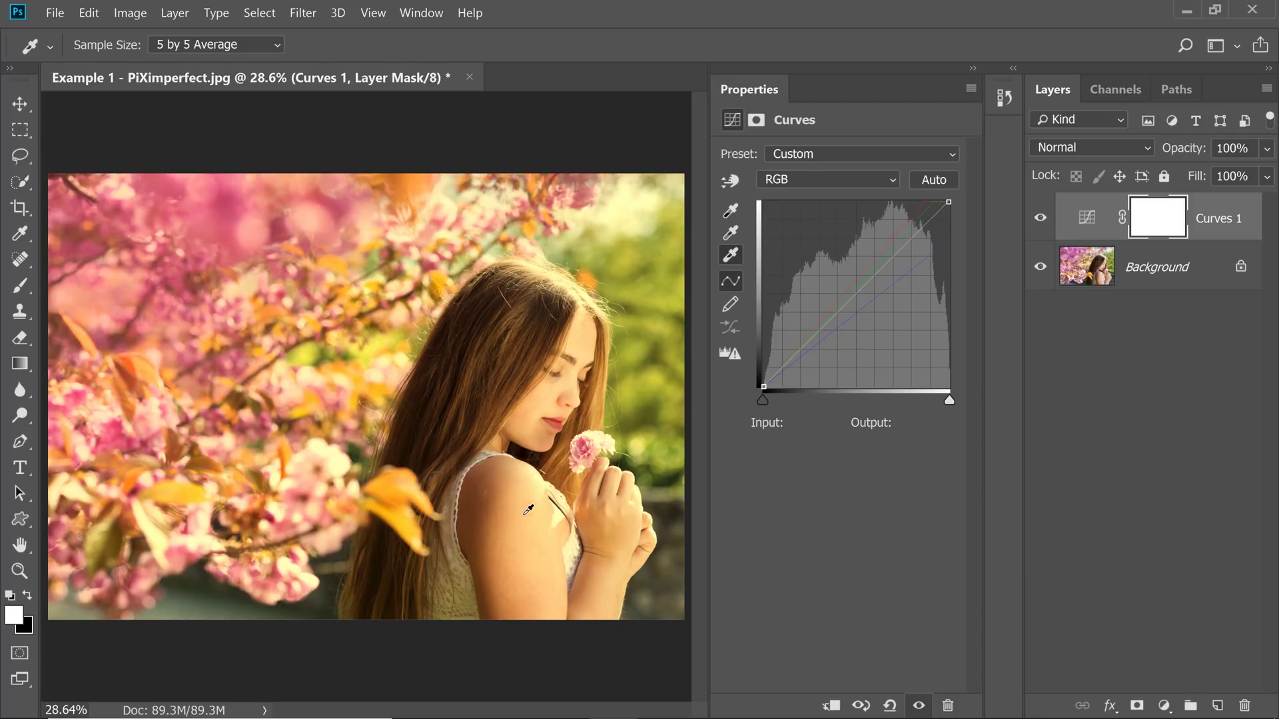
left_click(530, 494)
Sample the black point from the girl's dark hair, keeping Sample Size at 5 by 5 Average.
left_click(731, 211)
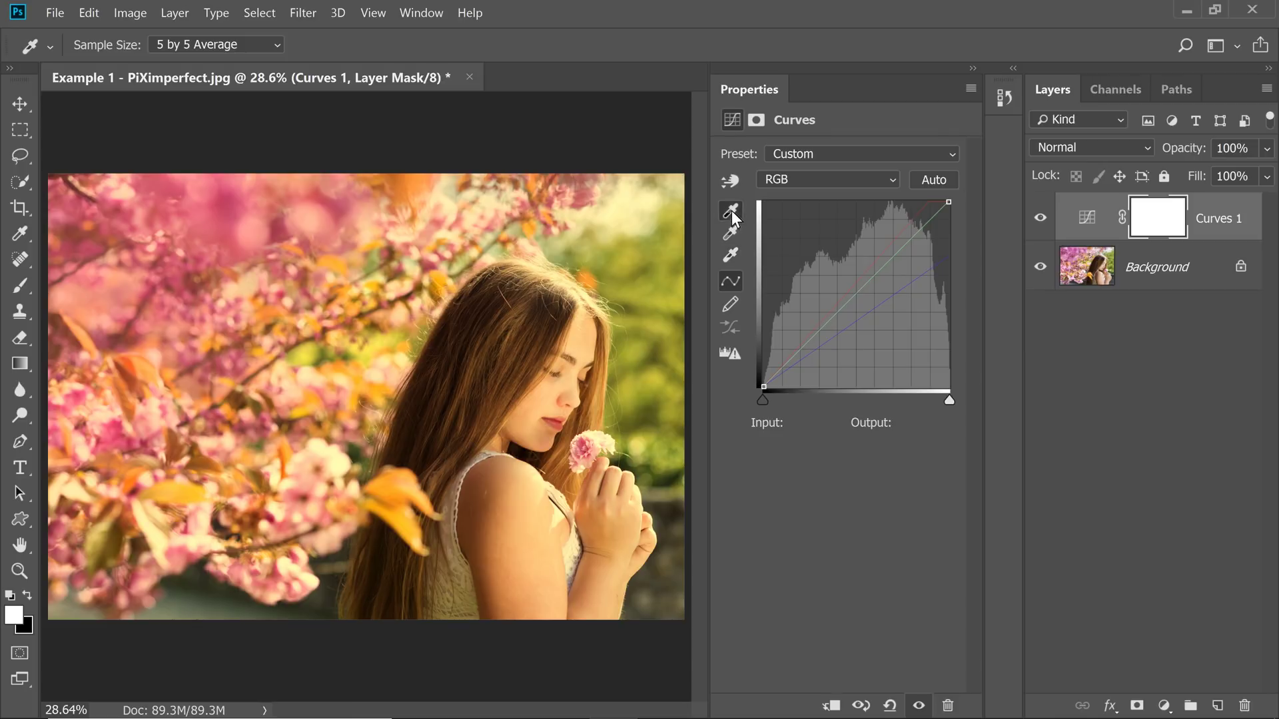
left_click(529, 451)
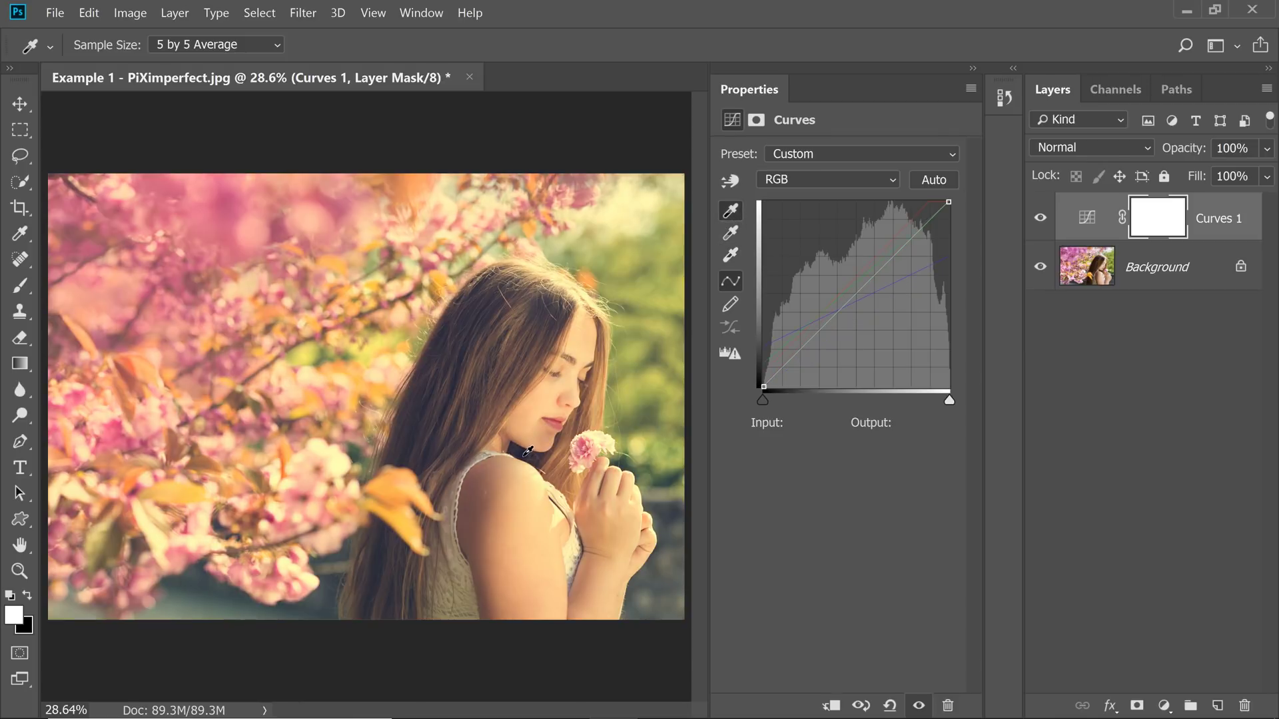
left_click(371, 601)
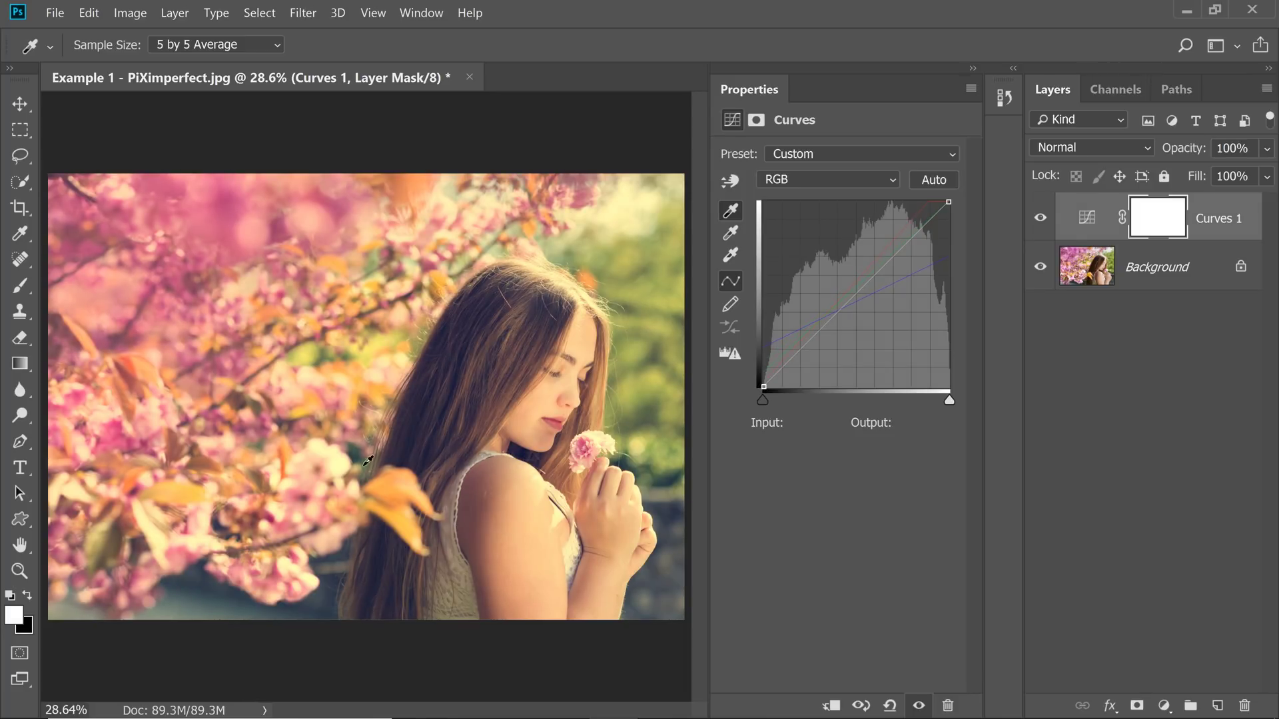
left_click(213, 47)
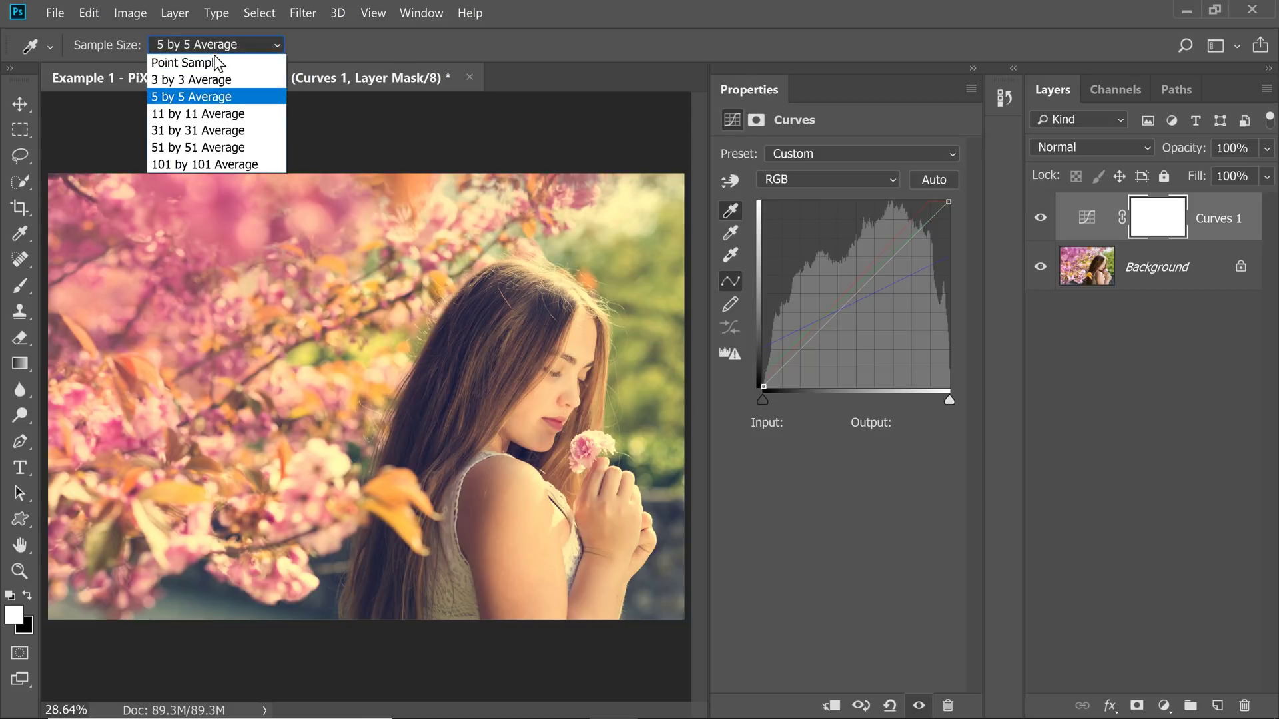
left_click(248, 97)
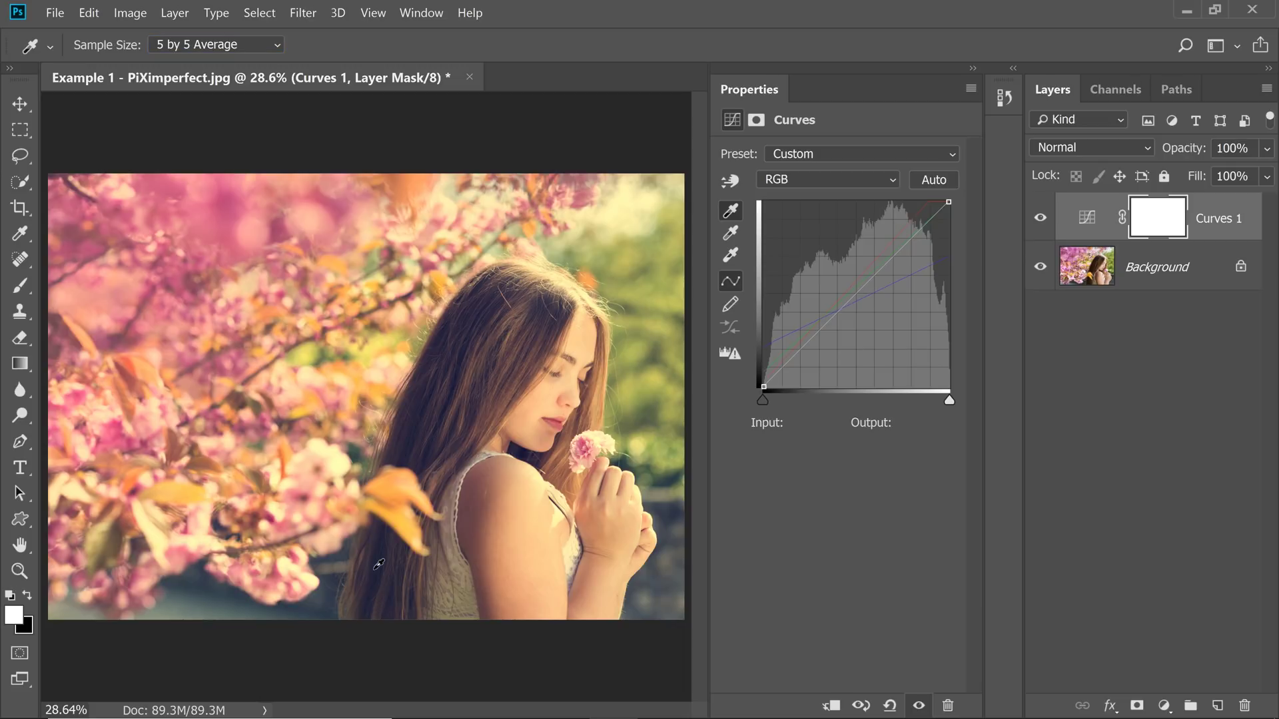
Sample the grey point from the girl's shoulder, then toggle Curves 1 visibility to compare.
left_click(730, 233)
left_click(491, 513)
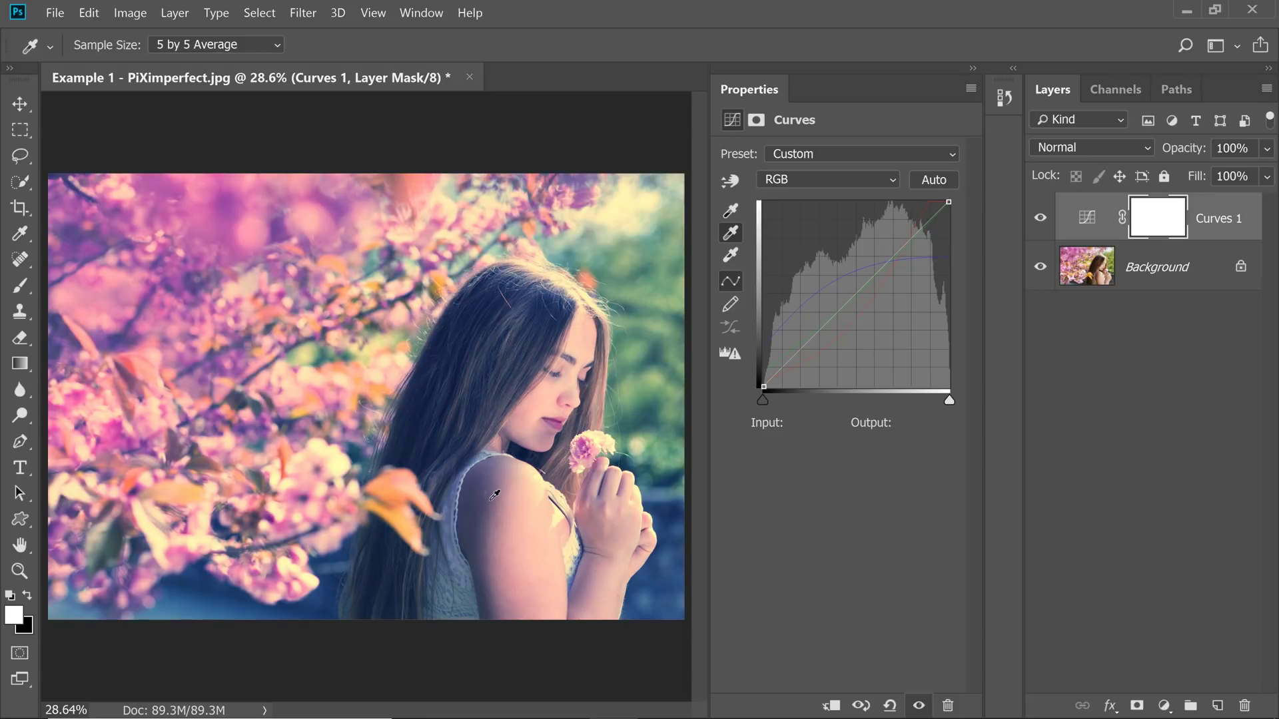
left_click(495, 492)
left_click(1039, 219)
left_click(1040, 219)
Return the black-point eyedropper's target colour to 000000 and save it as the new default.
left_click(731, 228)
double_click(730, 210)
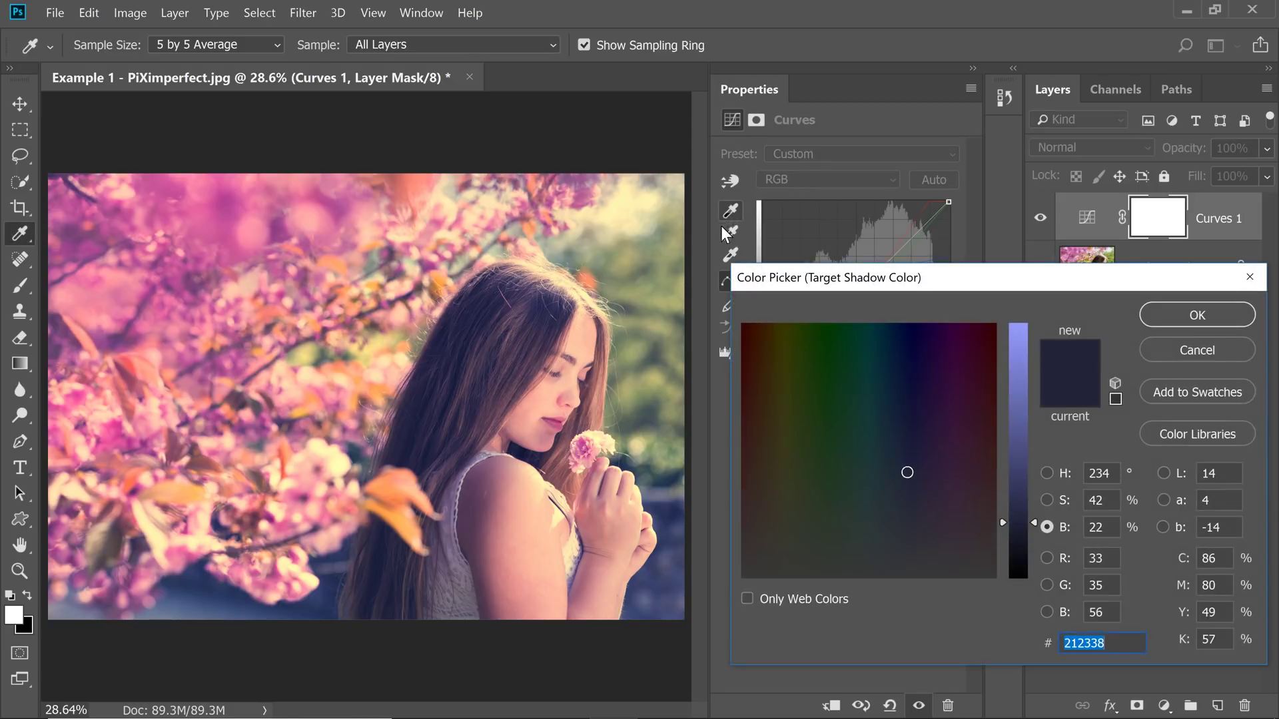
left_click_drag(1016, 566, 1018, 581)
left_click_drag(917, 502, 995, 325)
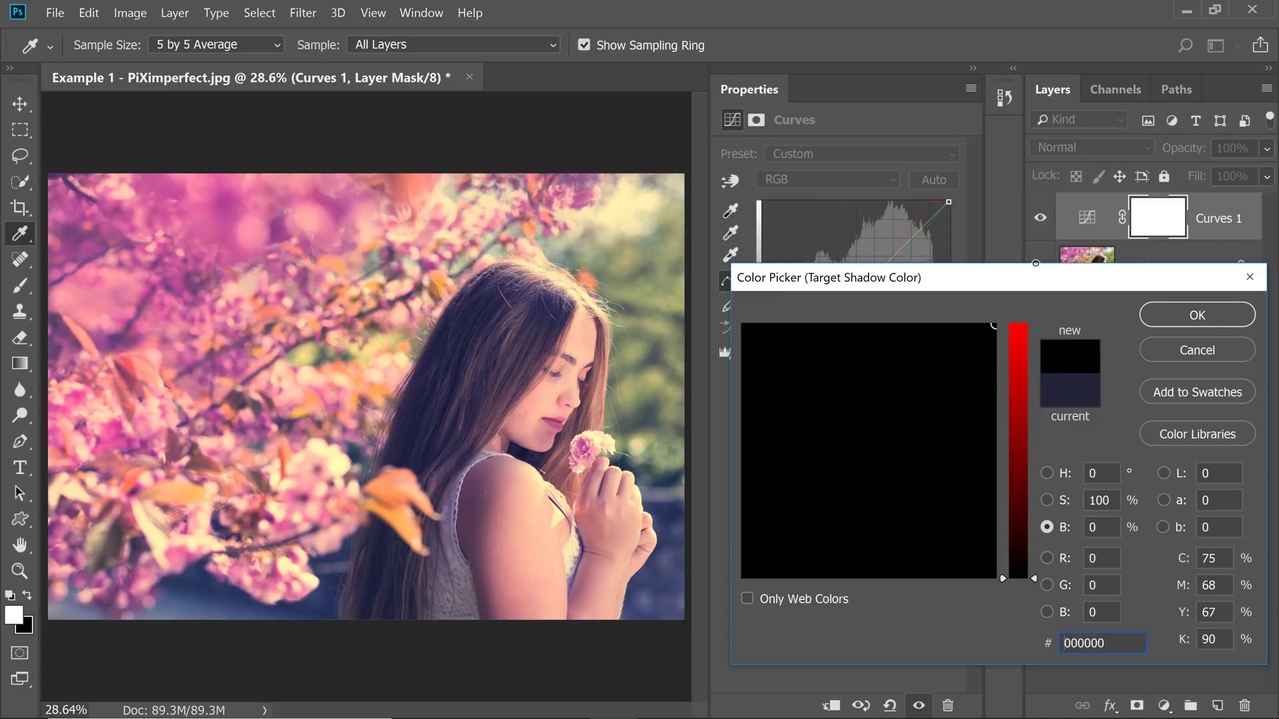
left_click(1193, 318)
left_click(641, 309)
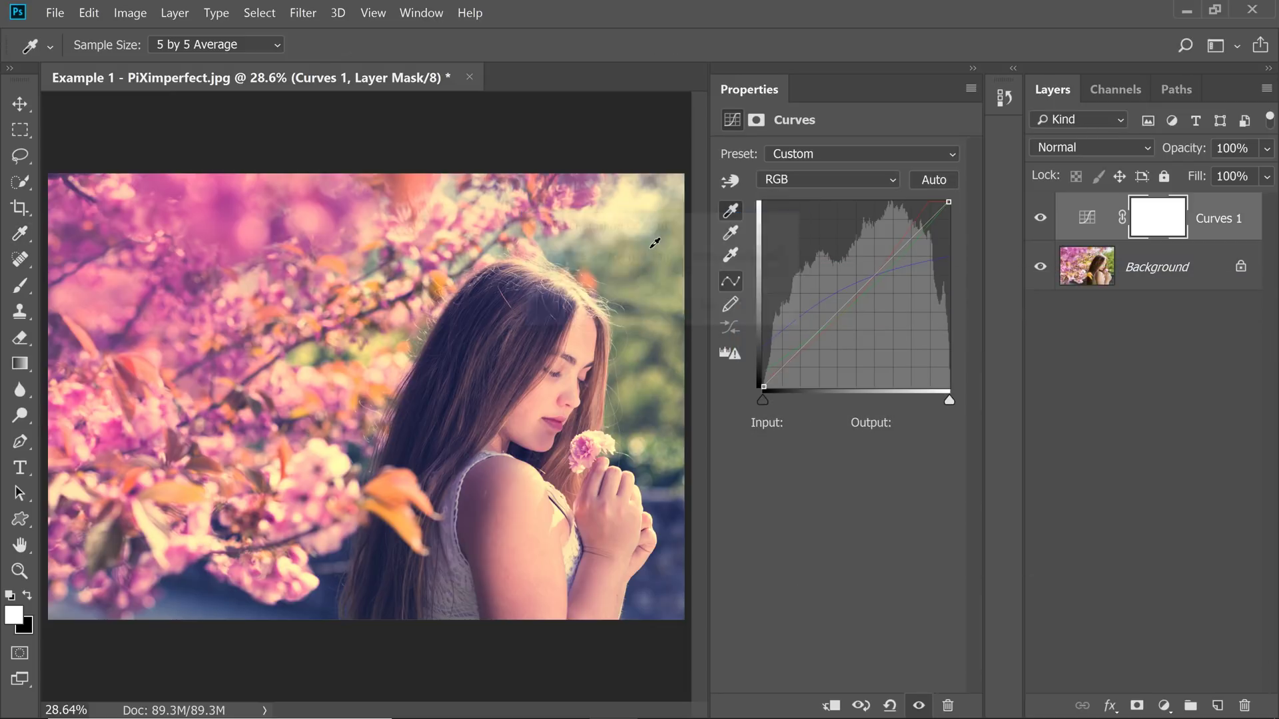